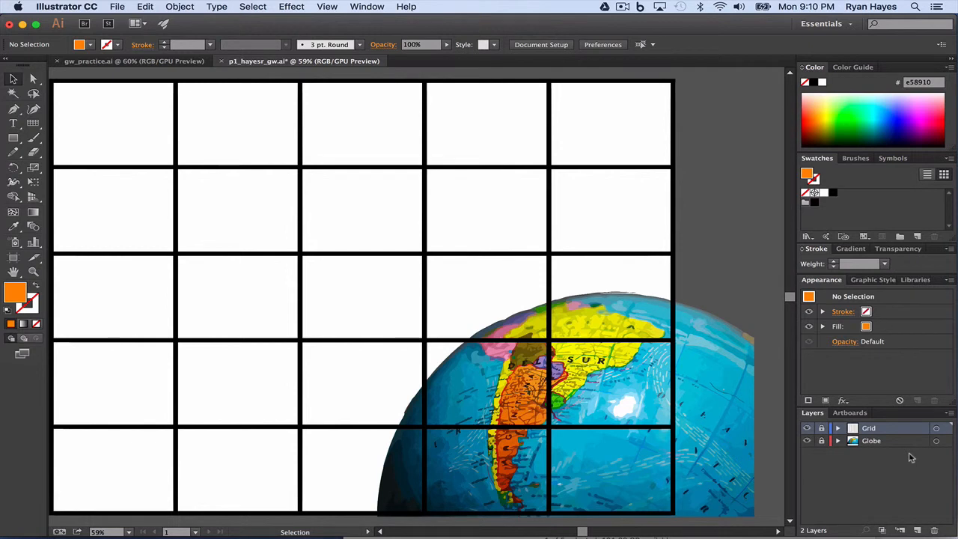
Create a new layer named BG and place it beneath the Globe layer.
{"action": "key", "text": "super+0"}
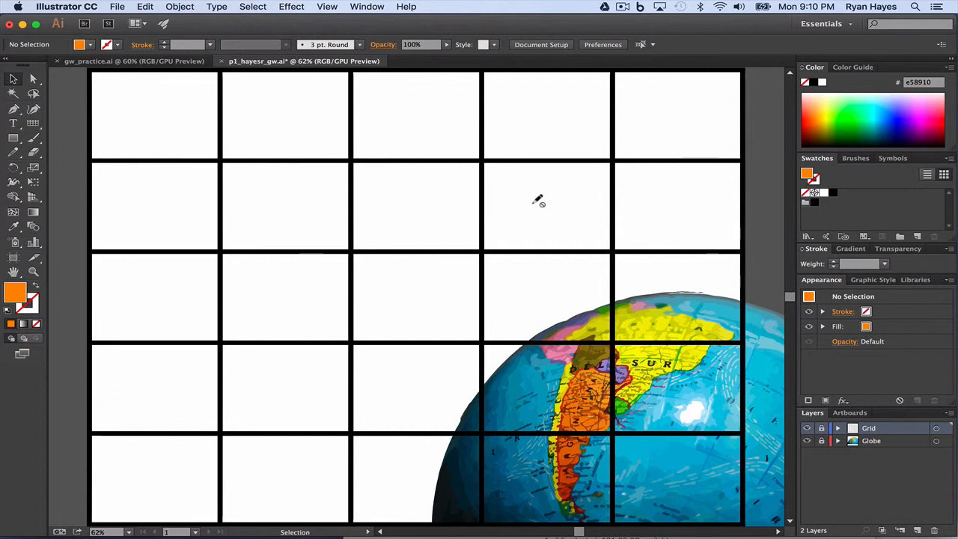
{"action": "left_click", "coordinate": [917, 530]}
{"action": "left_click_drag", "start_coordinate": [895, 426], "coordinate": [892, 467]}
{"action": "double_click", "coordinate": [874, 454]}
{"action": "type", "text": "BG"}
{"action": "key", "text": "Return"}
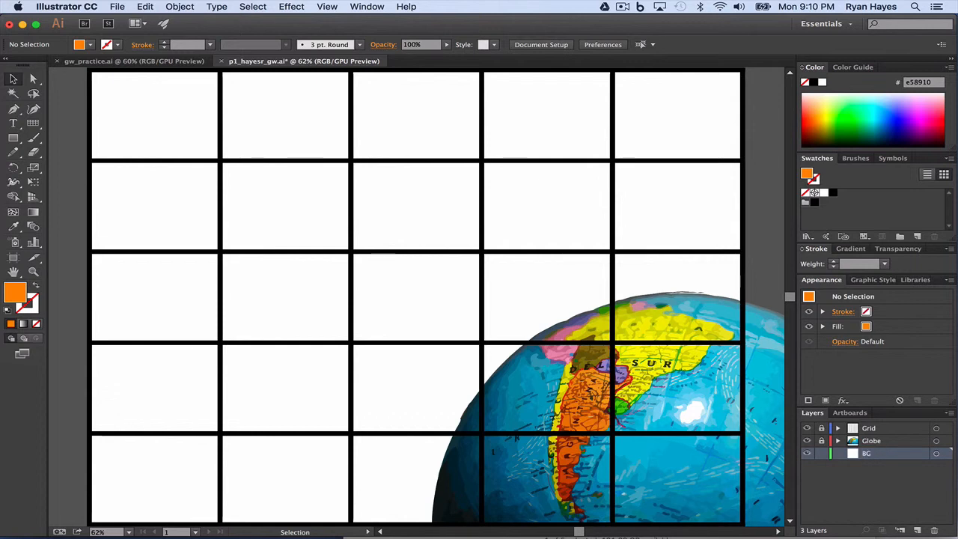
Draw an orange, strokeless rectangle covering the whole artboard on the BG layer.
{"action": "left_click", "coordinate": [14, 138]}
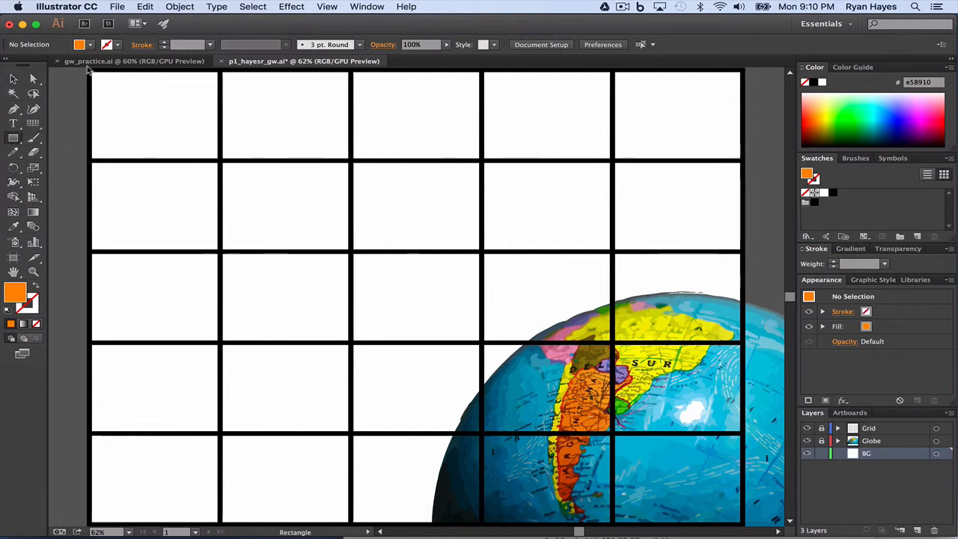
{"action": "mouse_move", "coordinate": [90, 69]}
{"action": "left_mouse_down"}
{"action": "mouse_move", "coordinate": [160, 107]}
{"action": "mouse_move", "coordinate": [742, 522]}
{"action": "left_mouse_up"}
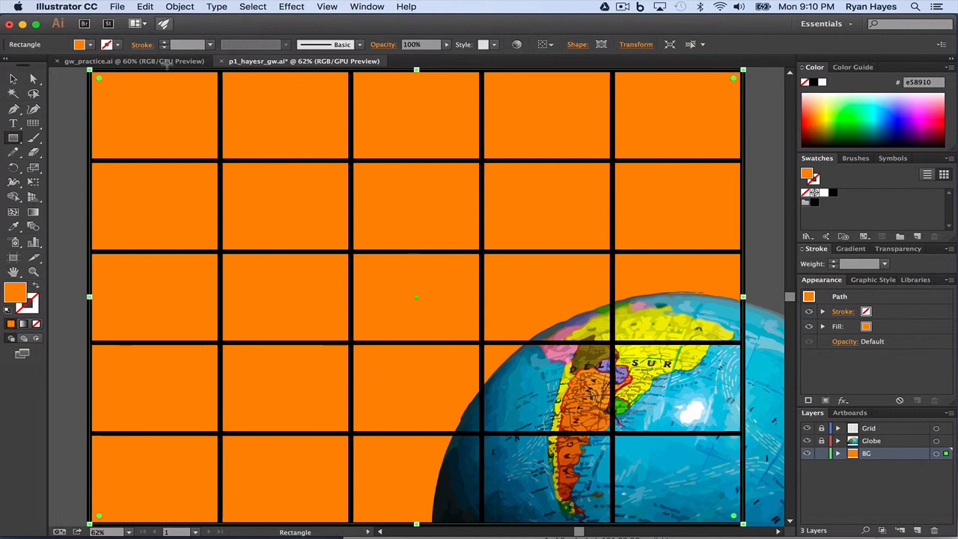
Examine the brick-textured background in the finished gw_practice.ai poster and return to the p1_hayesr_gw.ai document.
{"action": "left_click", "coordinate": [167, 62]}
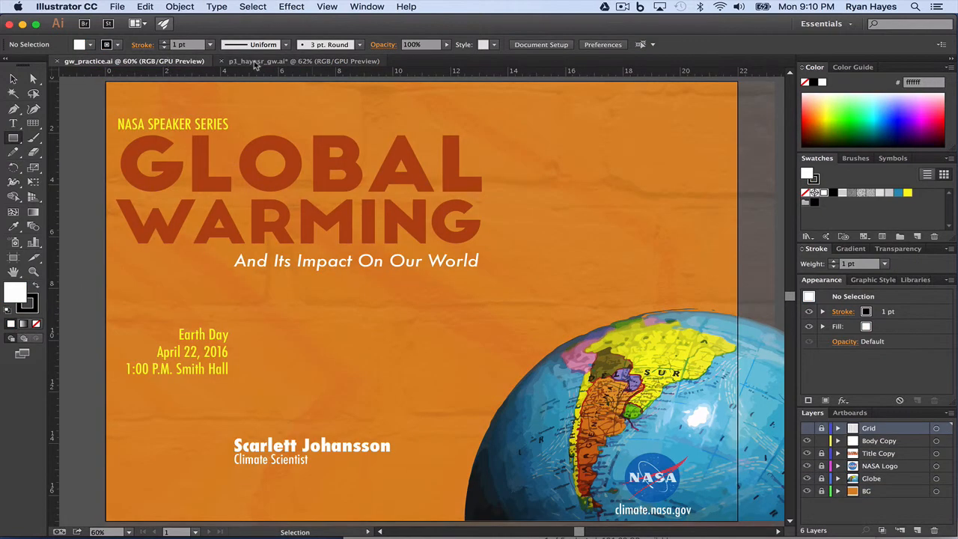
{"action": "left_click", "coordinate": [253, 61]}
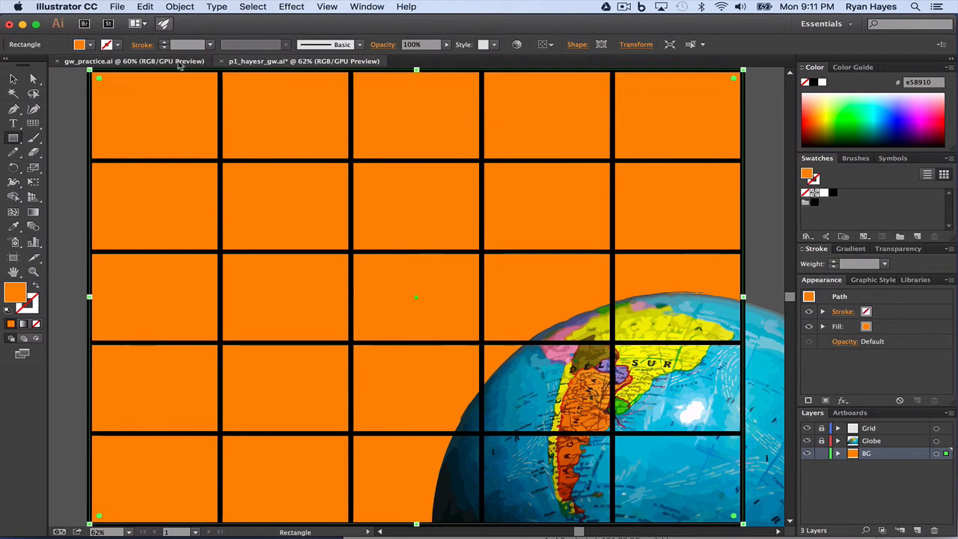
{"action": "left_click", "coordinate": [166, 62]}
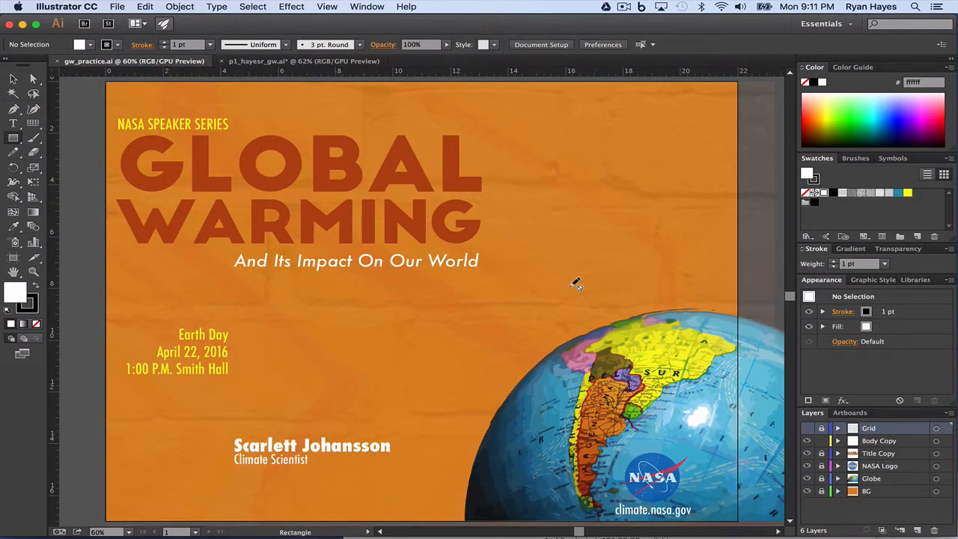
{"action": "left_click", "coordinate": [306, 62]}
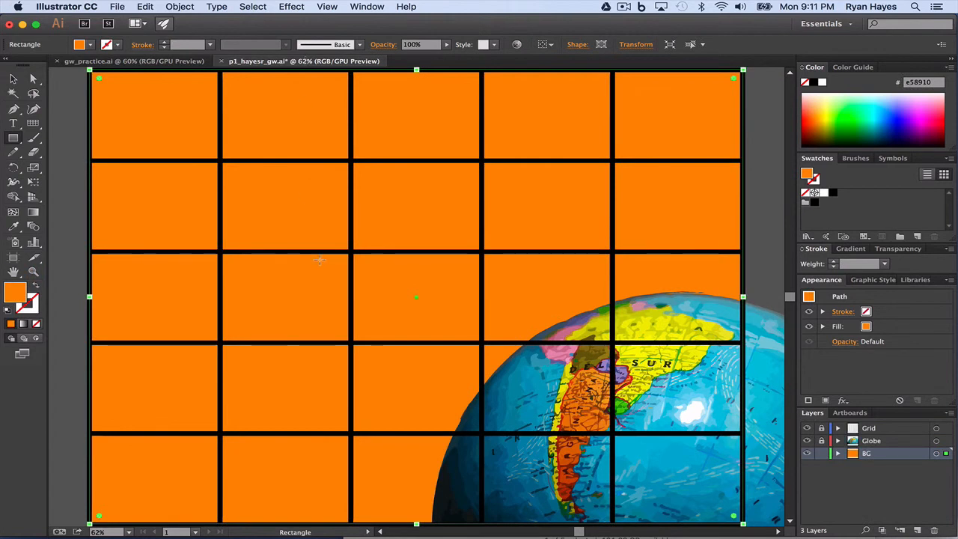
Place painted_bricks_5132645.jpg as an embedded image on the BG layer, aligned with the artboard's upper-left corner.
{"action": "left_click", "coordinate": [120, 6]}
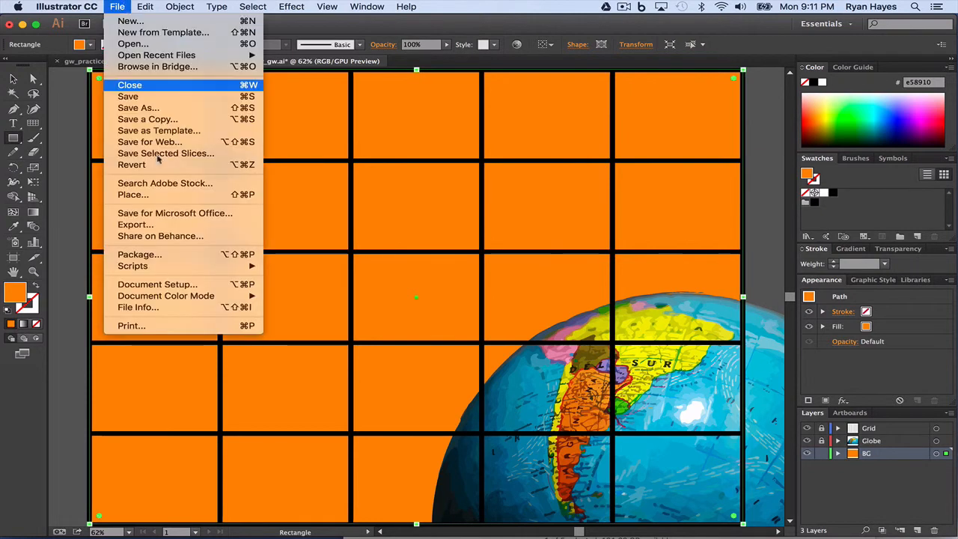
{"action": "left_click", "coordinate": [162, 195]}
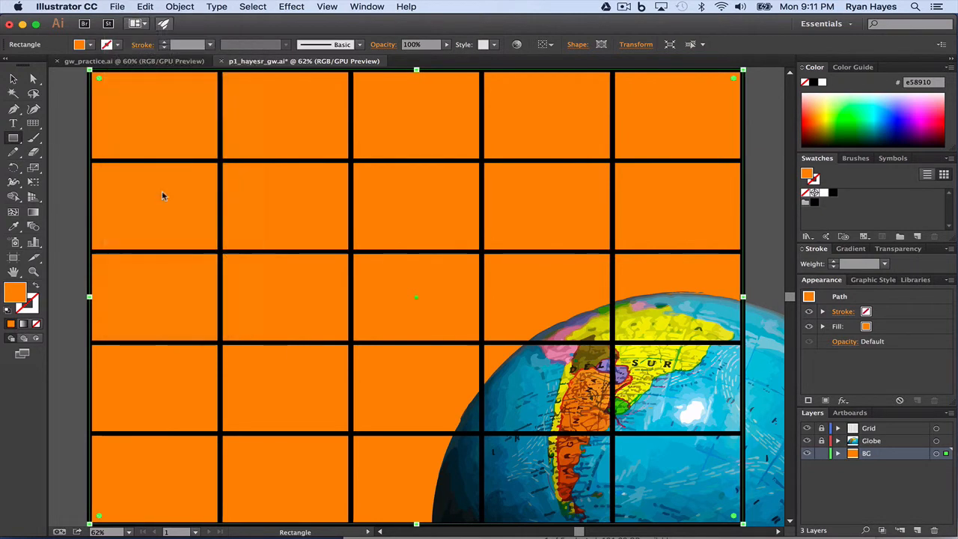
{"action": "left_click", "coordinate": [415, 148]}
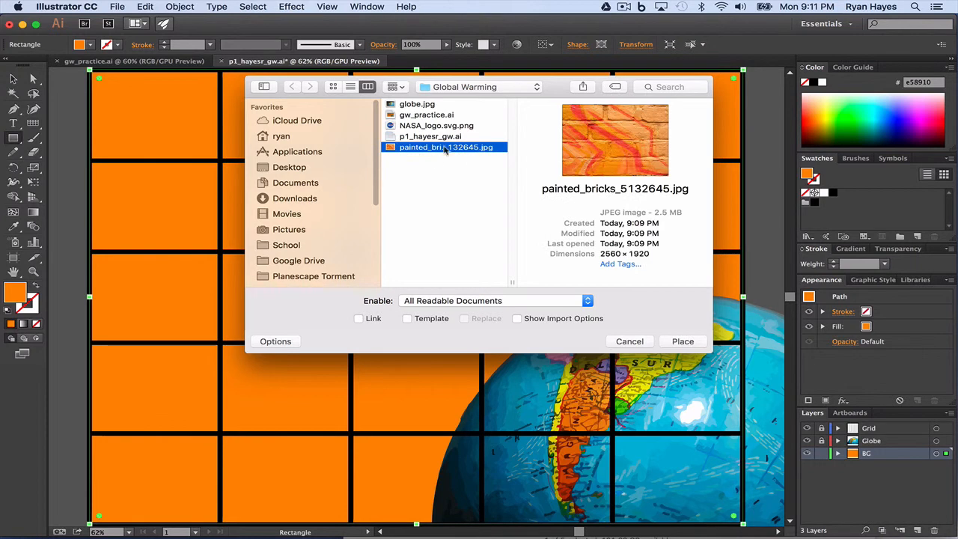
{"action": "left_click", "coordinate": [679, 345]}
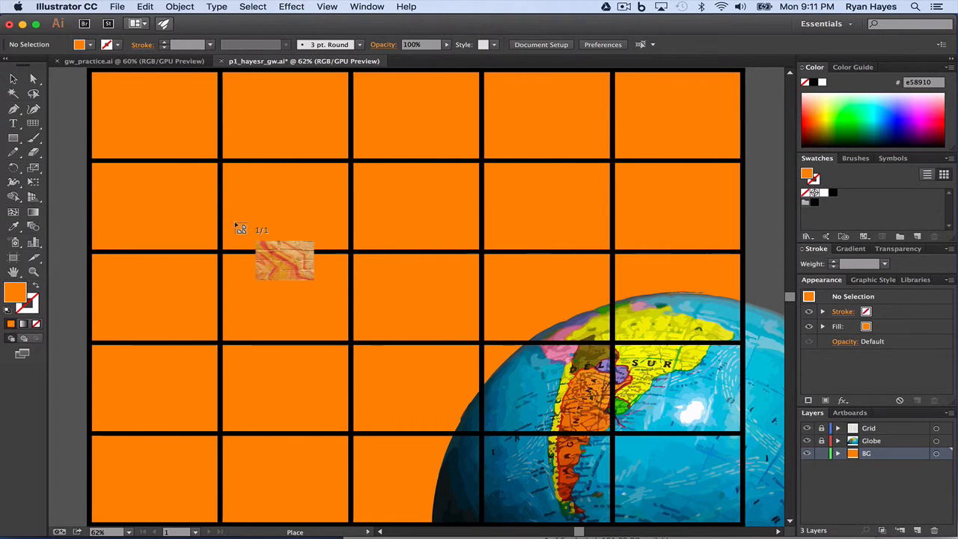
{"action": "left_click", "coordinate": [256, 240]}
{"action": "key", "text": "v"}
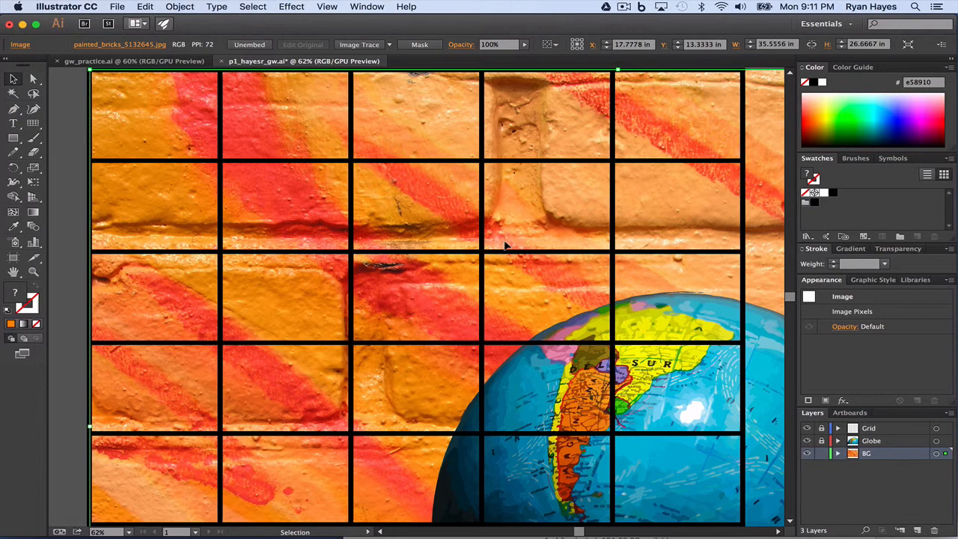
Set the placed brick image's opacity to 15%.
{"action": "left_click", "coordinate": [899, 251]}
{"action": "left_click", "coordinate": [947, 263]}
{"action": "left_click_drag", "start_coordinate": [947, 278], "coordinate": [899, 279]}
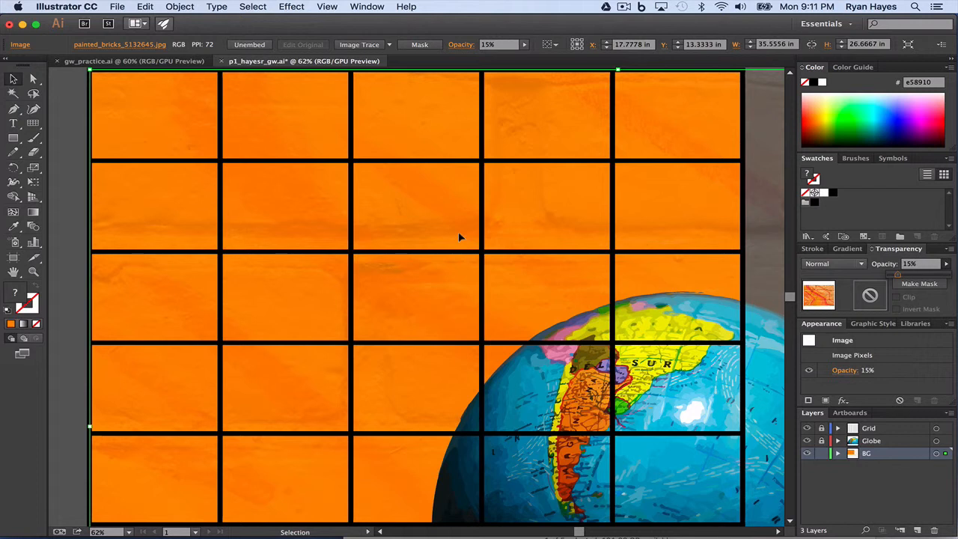
Scale the brick image down proportionally to about 24.95 × 18.71 in, keeping its upper-left corner on the artboard's corner.
{"action": "key", "text": "super+minus"}
{"action": "key", "text": "super+minus"}
{"action": "key", "text": "super+minus"}
{"action": "key", "text": "super+minus"}
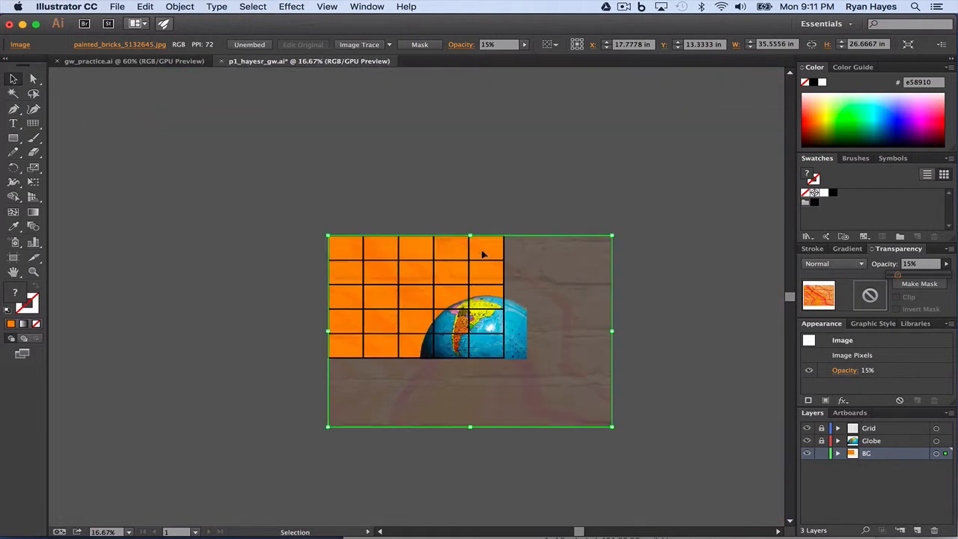
{"action": "left_click_drag", "start_coordinate": [612, 427], "coordinate": [530, 369]}
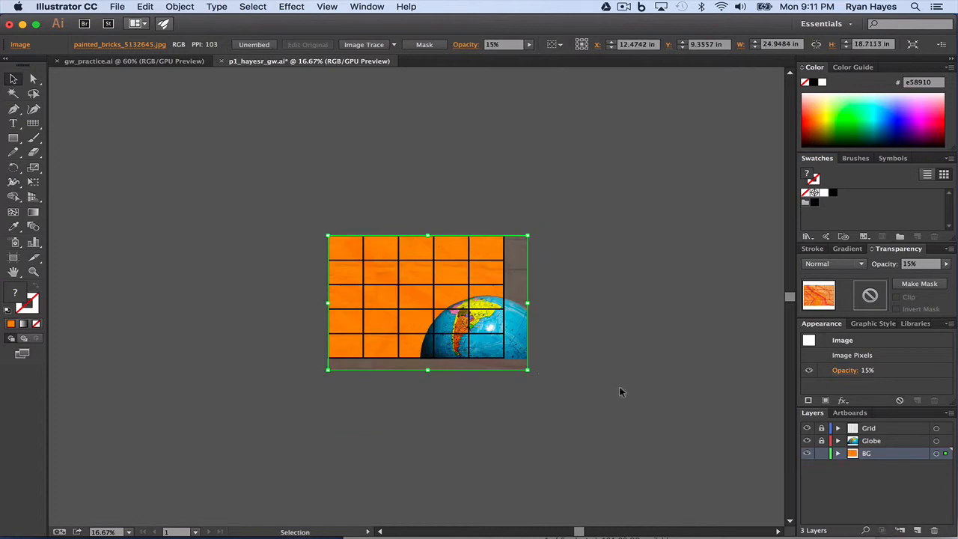
{"action": "key", "text": "super+0"}
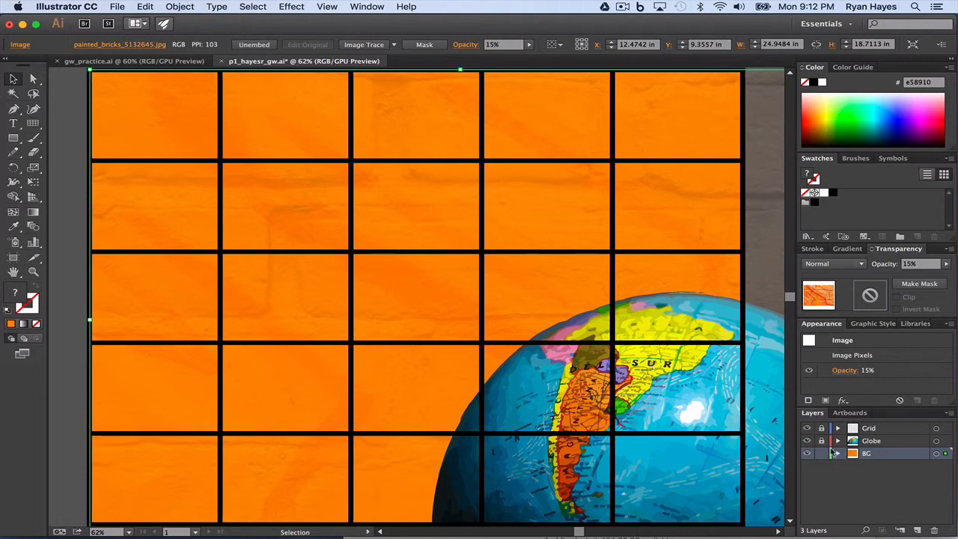
Deselect the brick image and hide the Grid layer.
{"action": "left_click", "coordinate": [838, 478]}
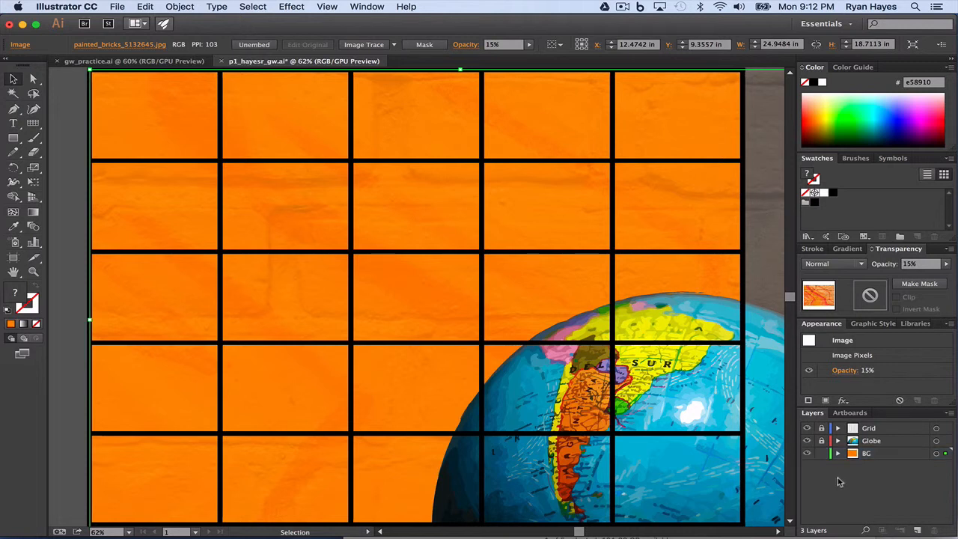
{"action": "left_click", "coordinate": [72, 284]}
{"action": "left_click", "coordinate": [807, 429]}
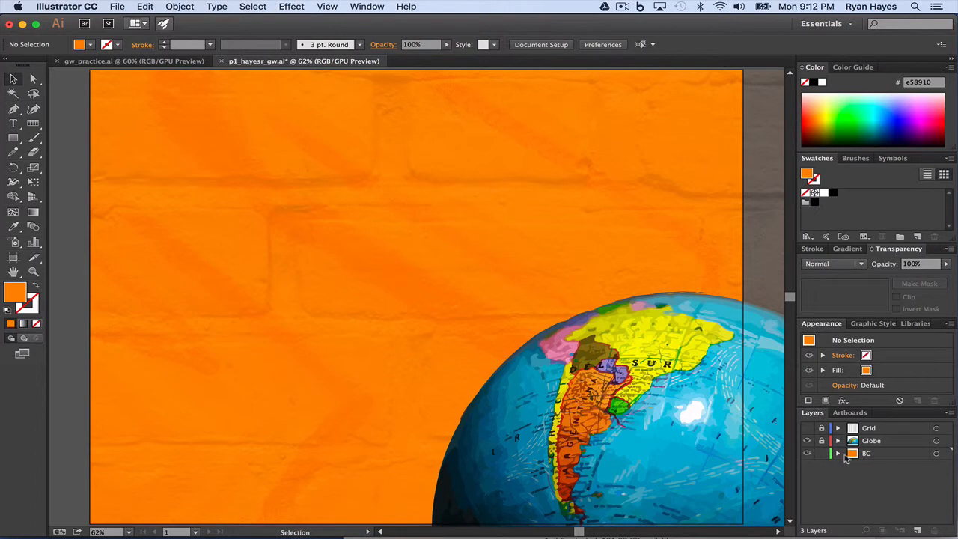
Fine-tune the brick image's opacity, trying 10% before raising it slightly.
{"action": "left_click", "coordinate": [443, 270]}
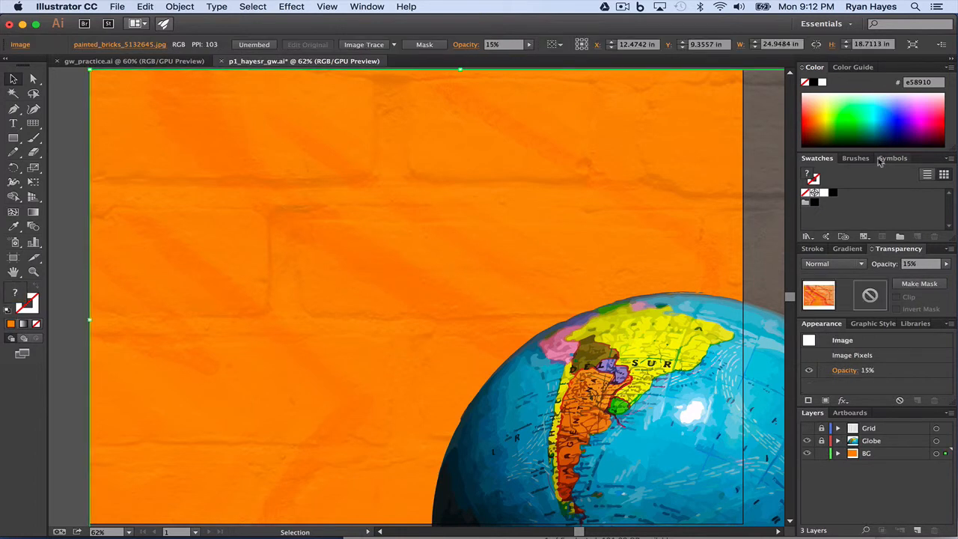
{"action": "left_click", "coordinate": [946, 264]}
{"action": "left_click_drag", "start_coordinate": [900, 275], "coordinate": [898, 277]}
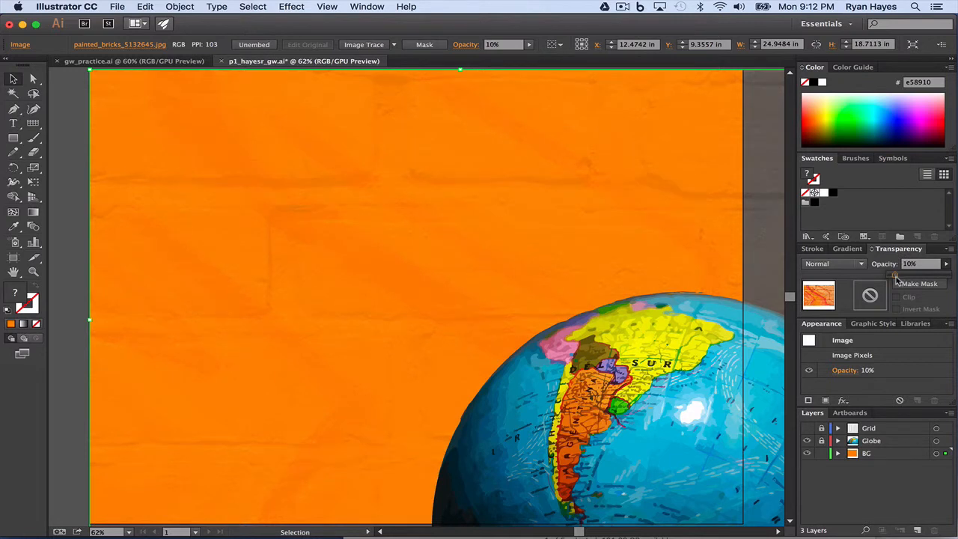
{"action": "left_click_drag", "start_coordinate": [897, 279], "coordinate": [901, 279]}
Lock the BG layer, show the Grid layer again and save the document.
{"action": "left_click", "coordinate": [821, 453]}
{"action": "left_click", "coordinate": [807, 428]}
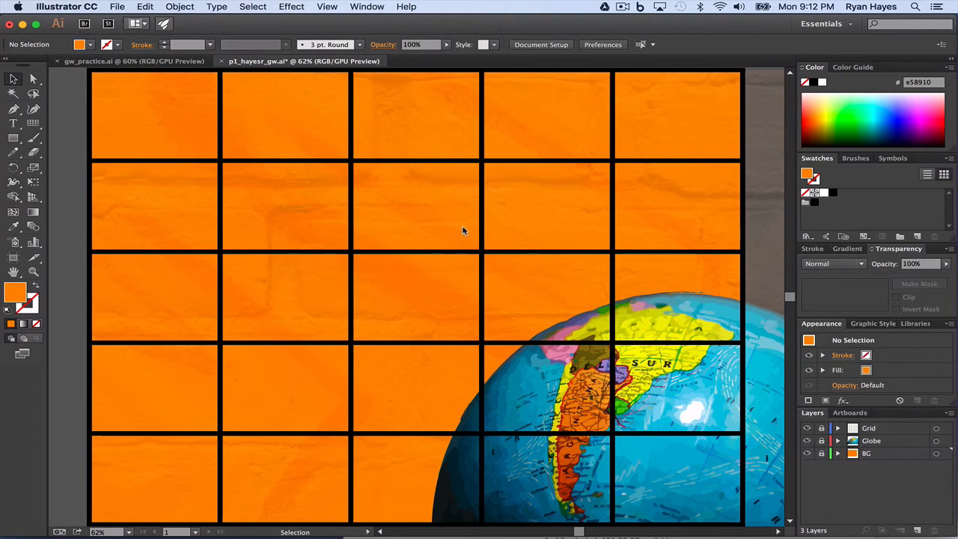
{"action": "key", "text": "super+s"}
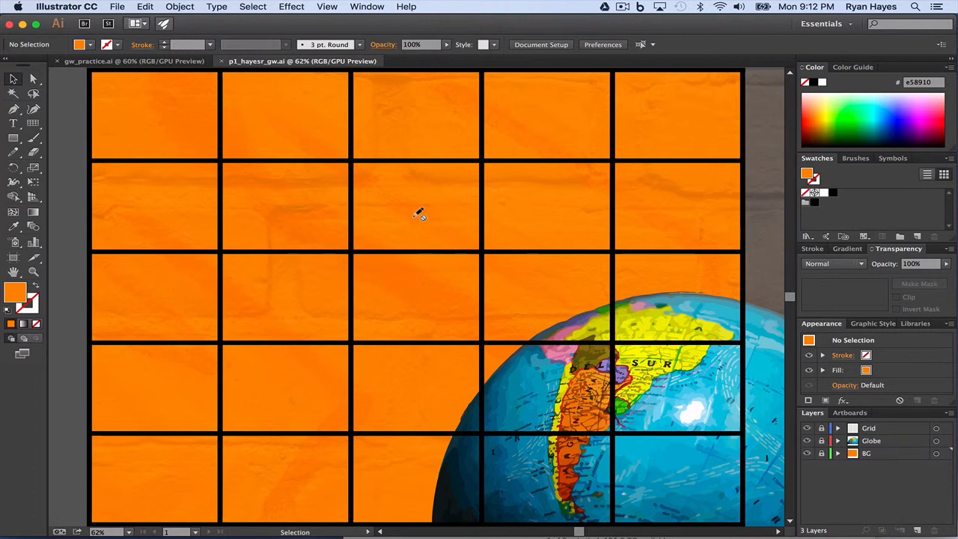